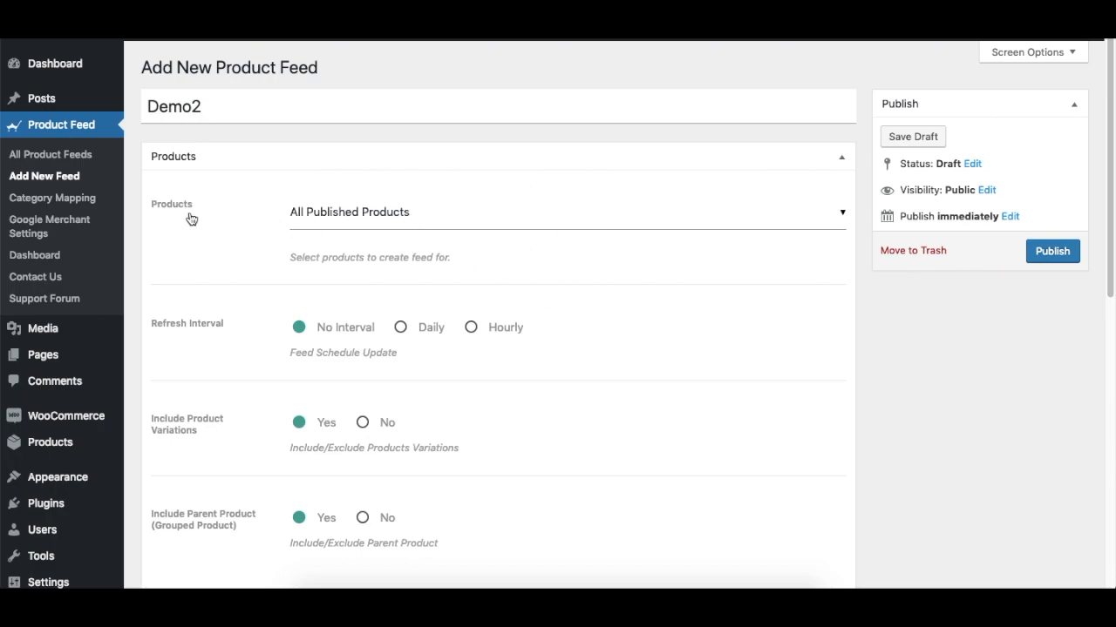
# - Set the product selection to Category Filter and try selecting and clearing product categories, individually and all at once
pyautogui.click(481, 218)
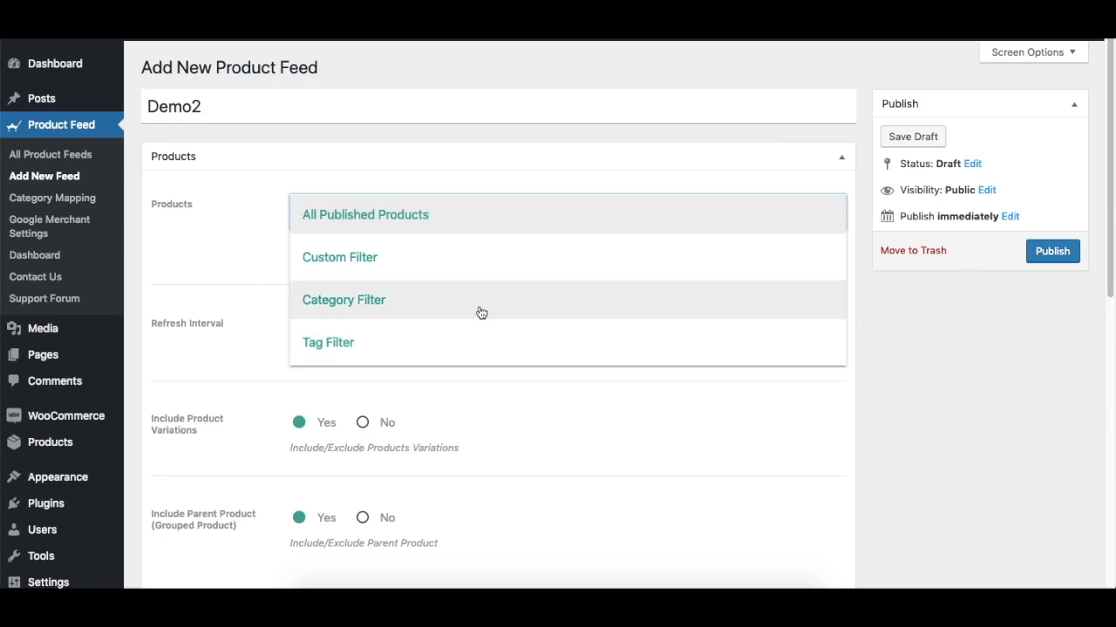
pyautogui.click(482, 313)
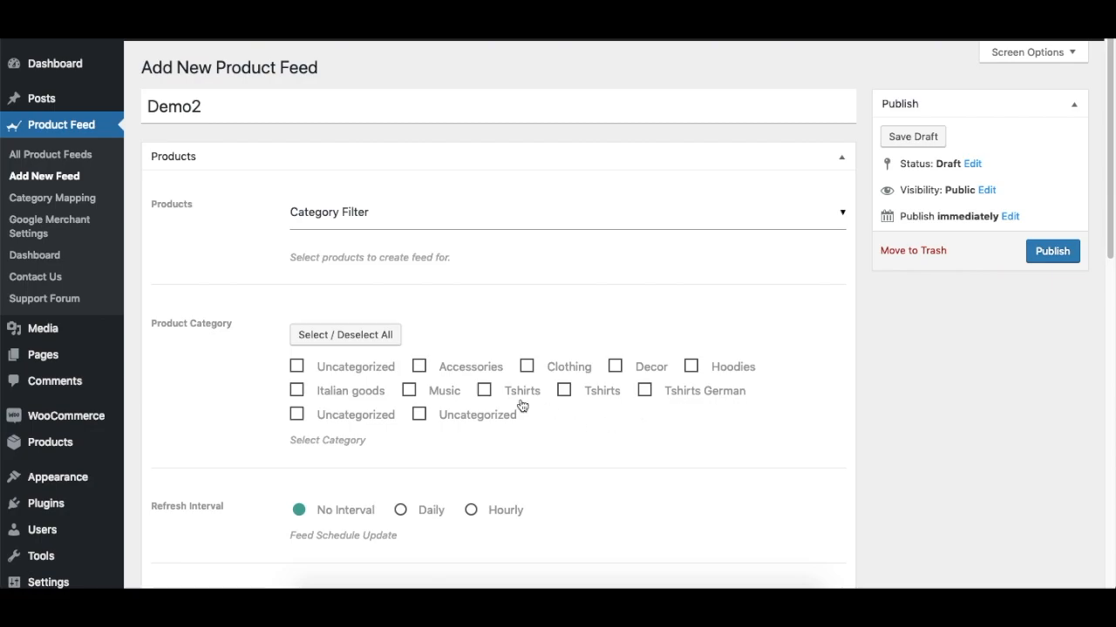
pyautogui.click(419, 367)
pyautogui.click(526, 366)
pyautogui.click(338, 336)
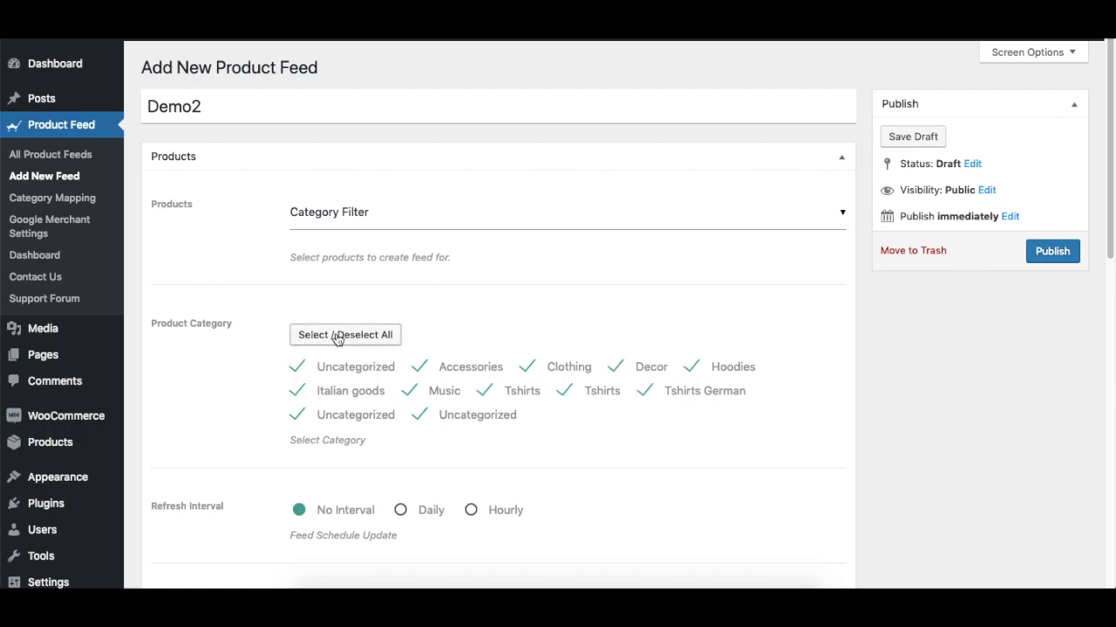
pyautogui.click(337, 338)
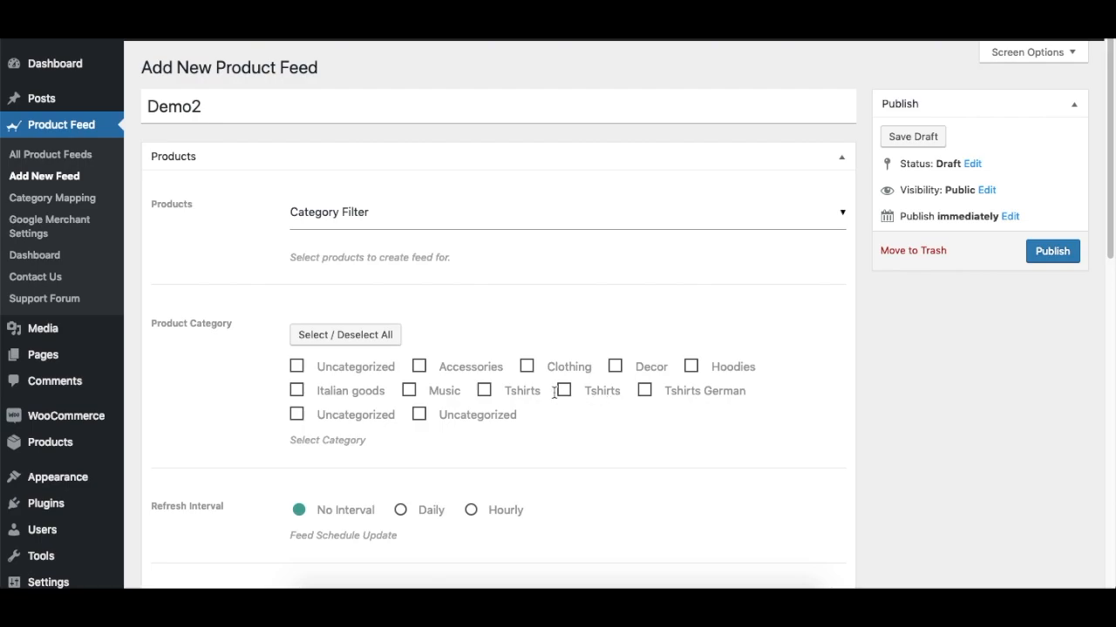
pyautogui.click(527, 367)
pyautogui.click(537, 373)
# - Switch the product selection to Tag Filter and try selecting and clearing the German and English tags
pyautogui.click(475, 216)
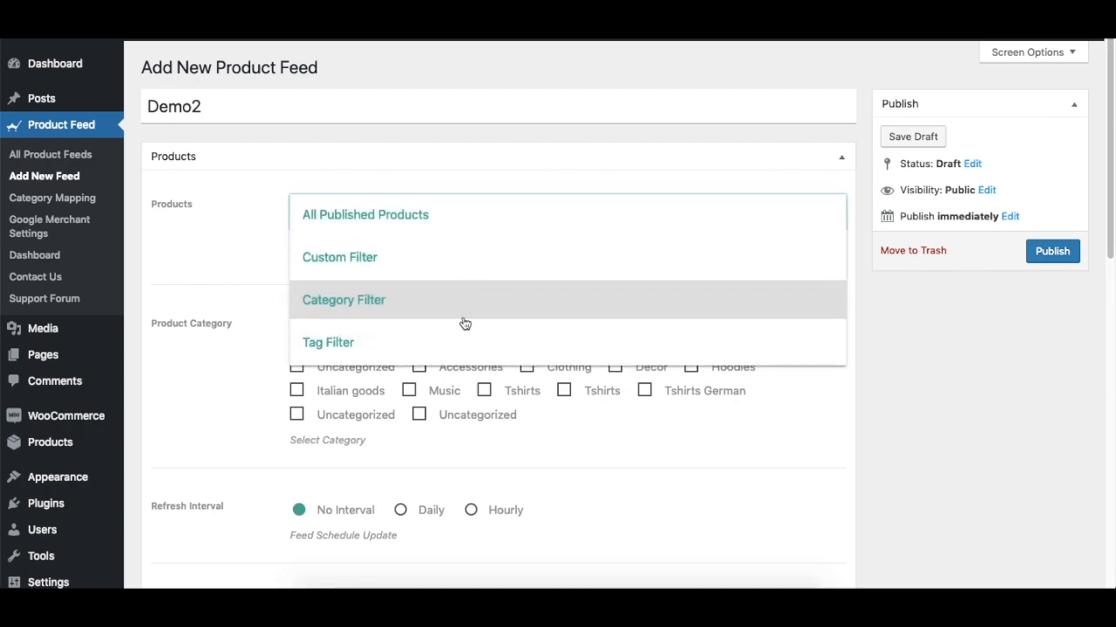
pyautogui.click(473, 340)
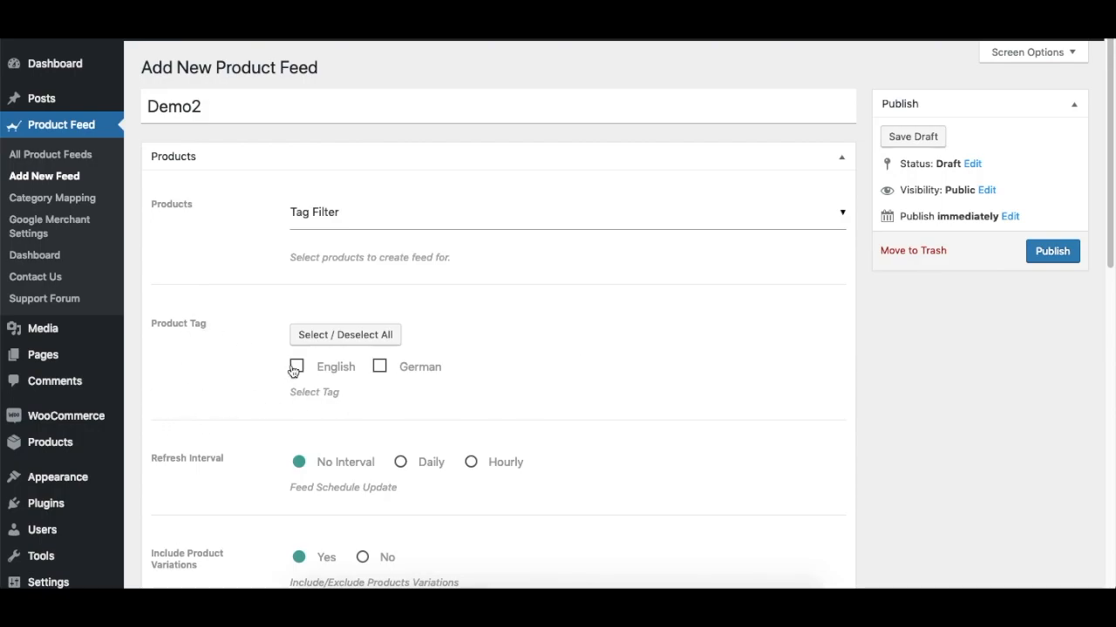
pyautogui.click(379, 367)
pyautogui.click(379, 367)
pyautogui.click(295, 366)
pyautogui.click(298, 370)
# - Set the product selection to Custom Filter and bring up its feed filters and rules
pyautogui.click(495, 225)
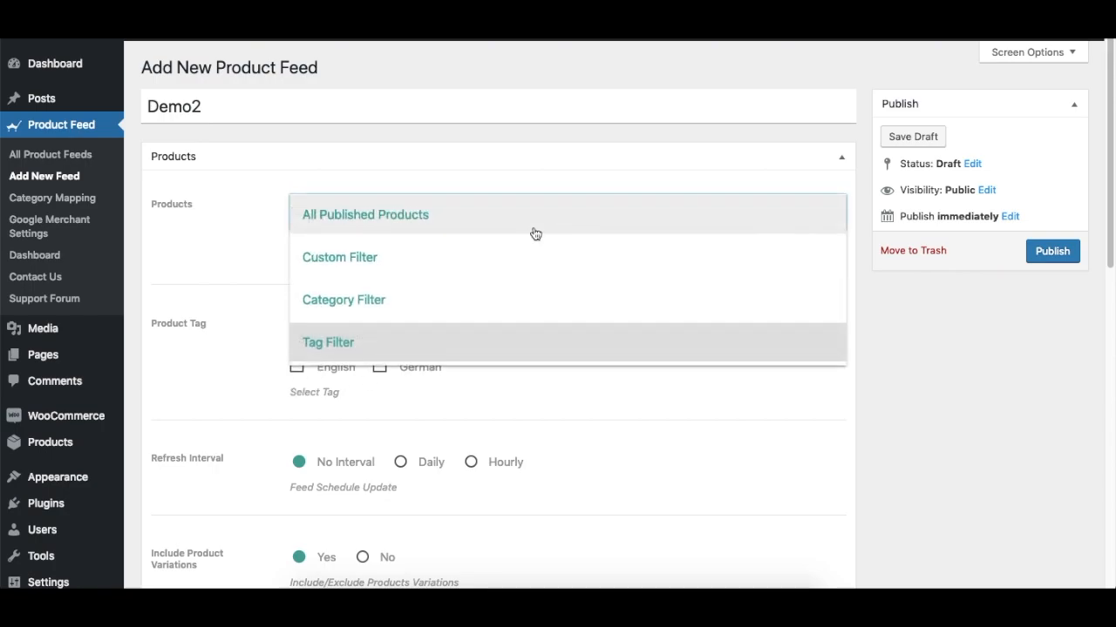
pyautogui.click(456, 264)
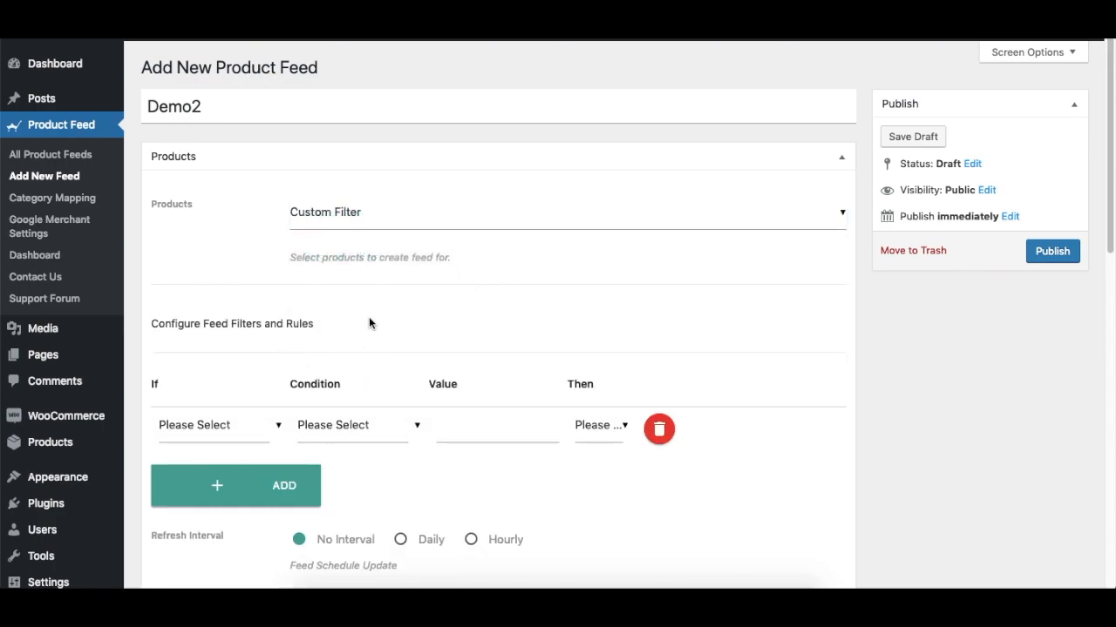
pyautogui.scroll(-1, 369, 323)
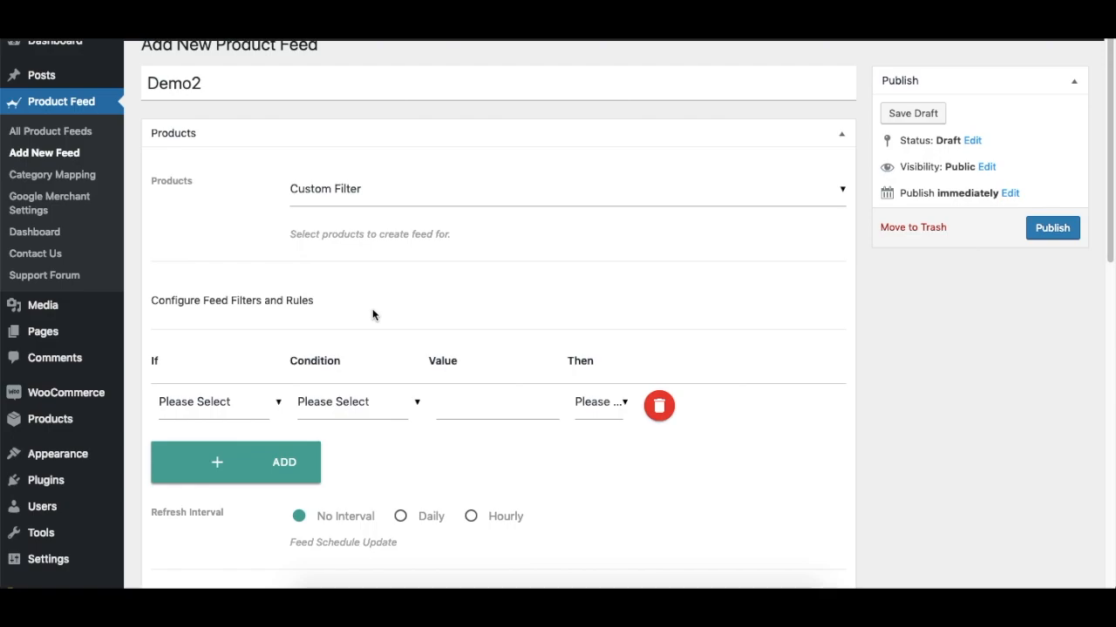
pyautogui.scroll(-3, 362, 424)
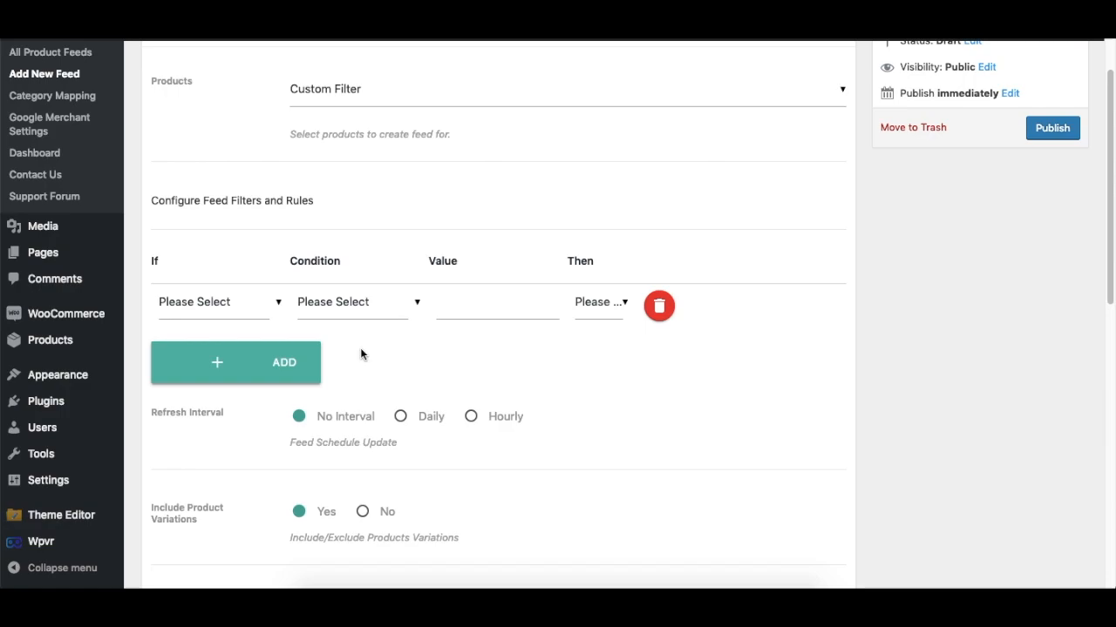
# - Fill in the filter rule to exclude products whose Product Id is equal to 234
pyautogui.click(237, 309)
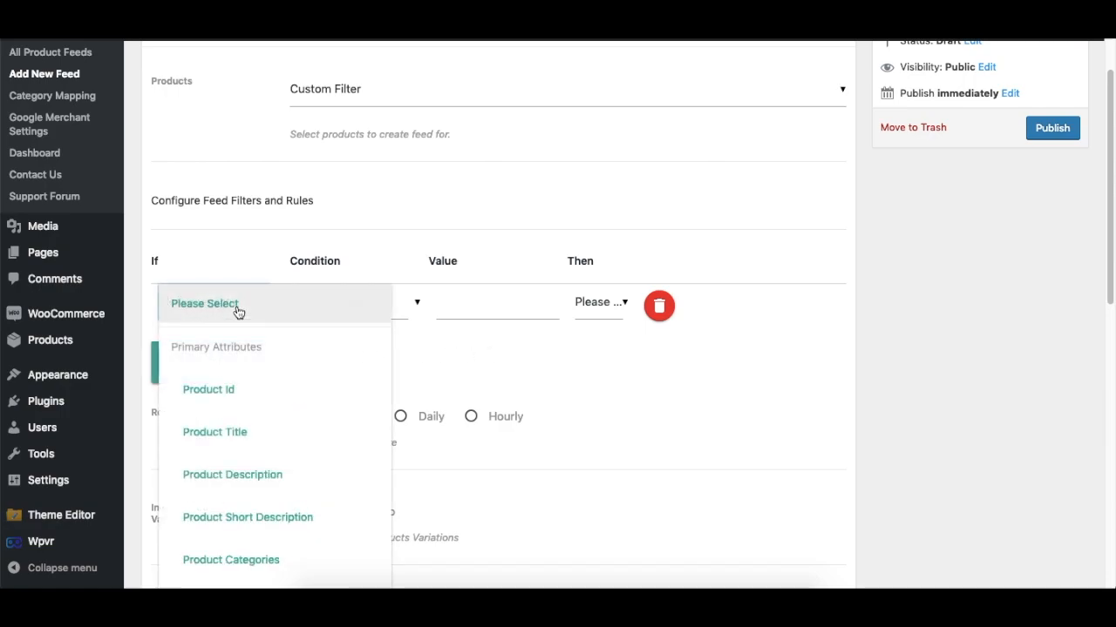
pyautogui.click(267, 400)
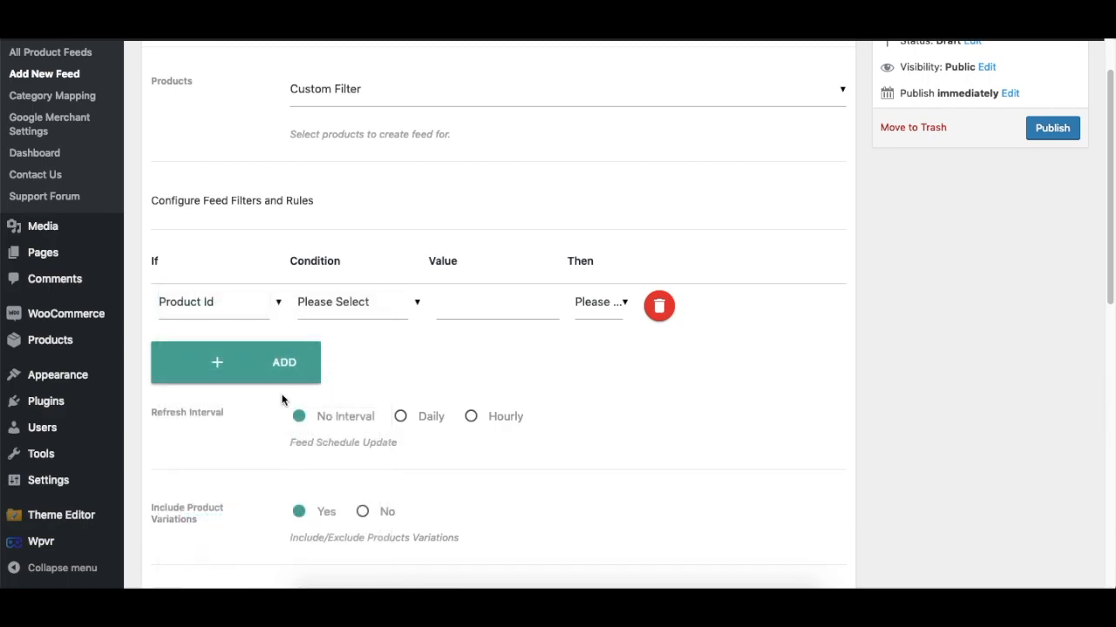
pyautogui.click(373, 303)
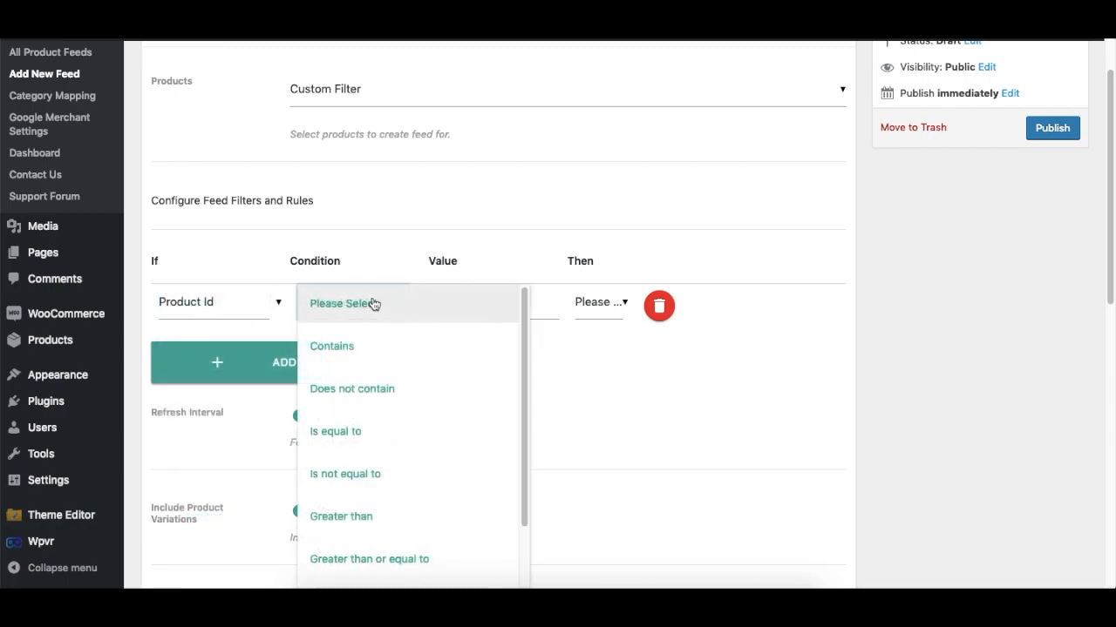
pyautogui.click(373, 443)
pyautogui.click(474, 300)
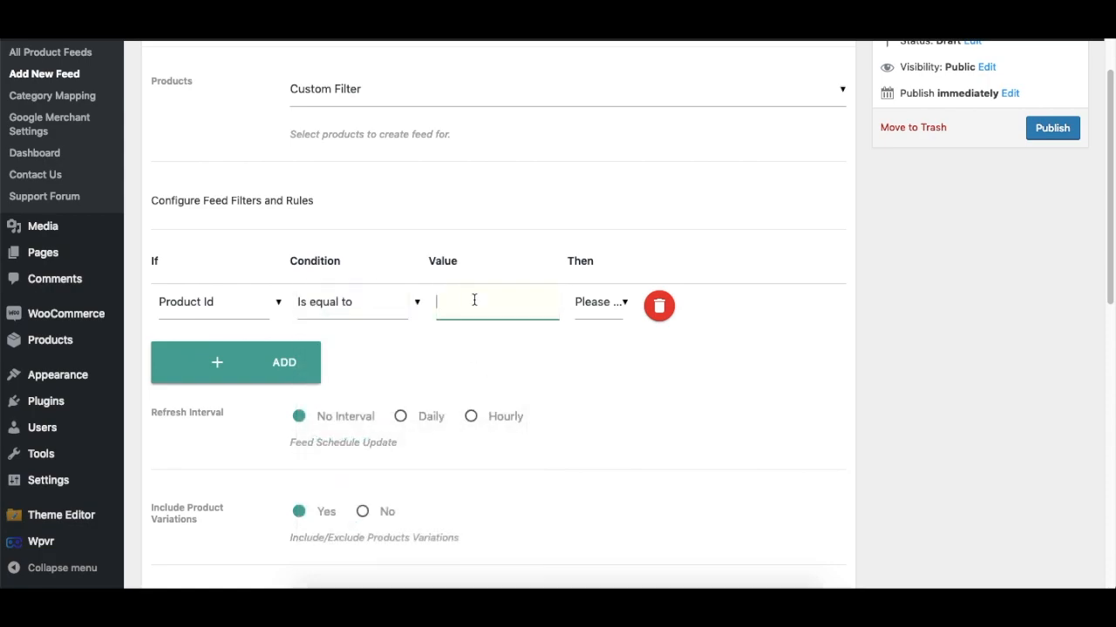
pyautogui.write('234')
pyautogui.moveTo(573, 260); pyautogui.dragTo(598, 294)
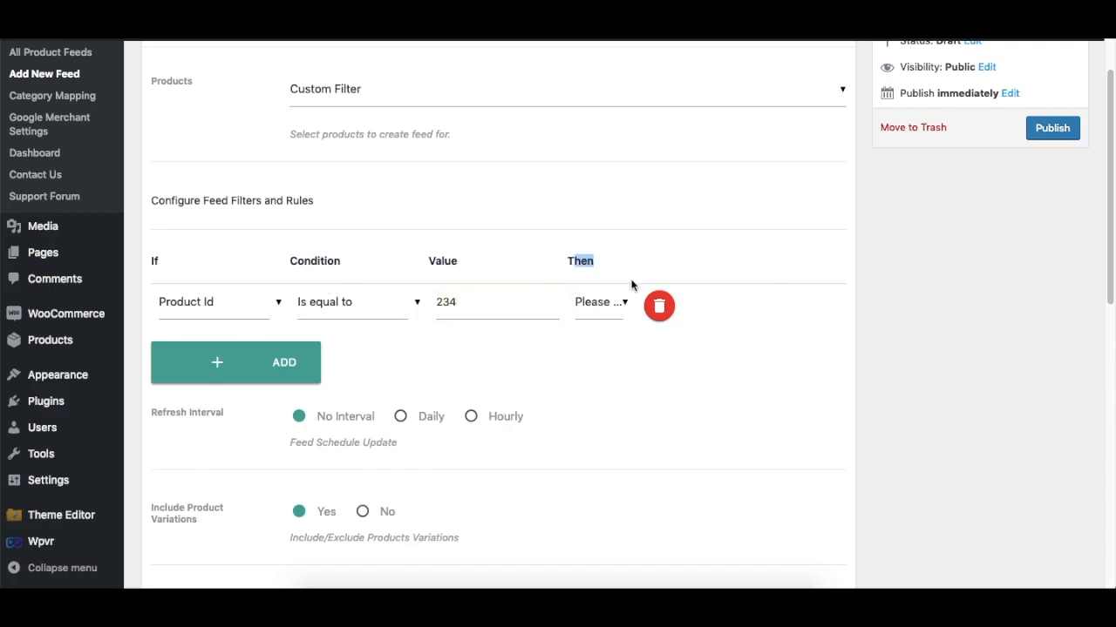
pyautogui.click(608, 303)
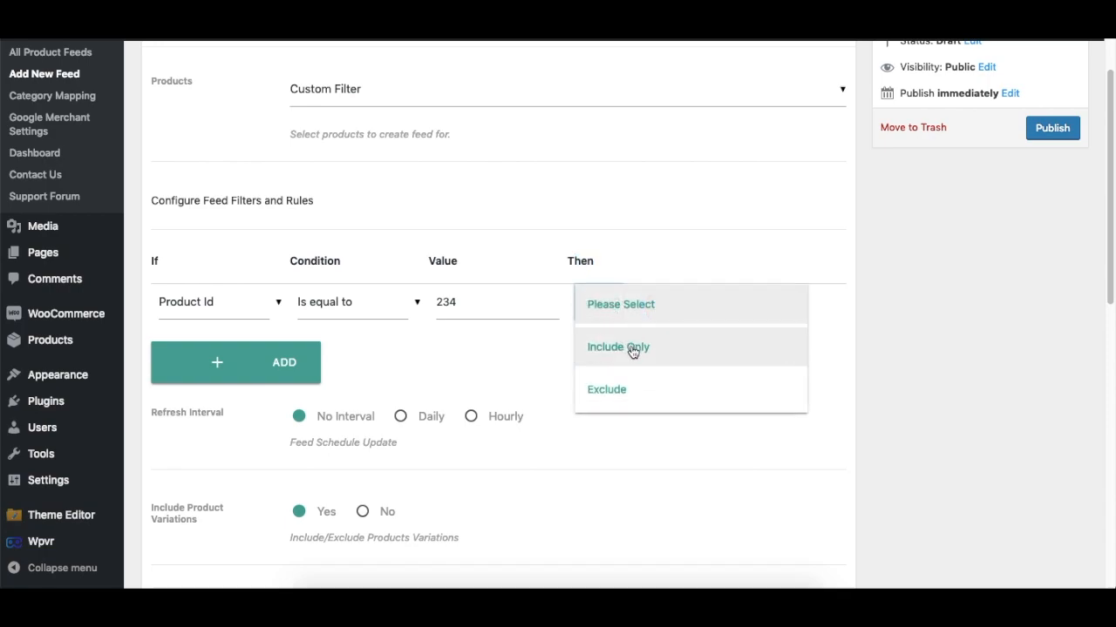
pyautogui.click(647, 393)
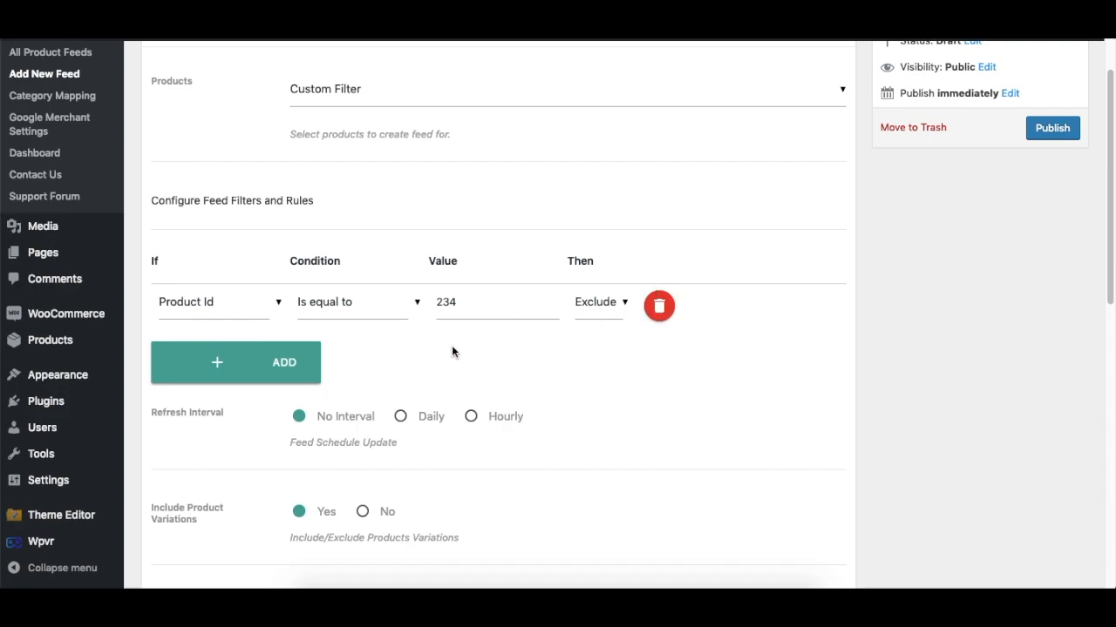
# - Set the filter rule's condition to Contains
pyautogui.moveTo(438, 302); pyautogui.dragTo(462, 302)
pyautogui.click(335, 312)
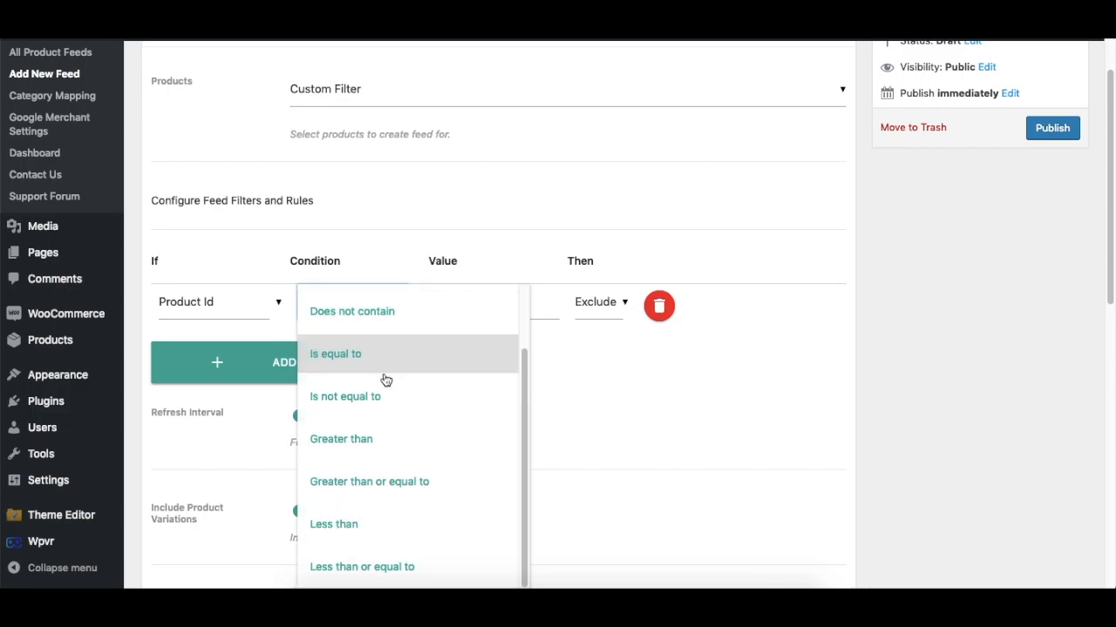
pyautogui.scroll(3, 383, 374)
pyautogui.click(347, 349)
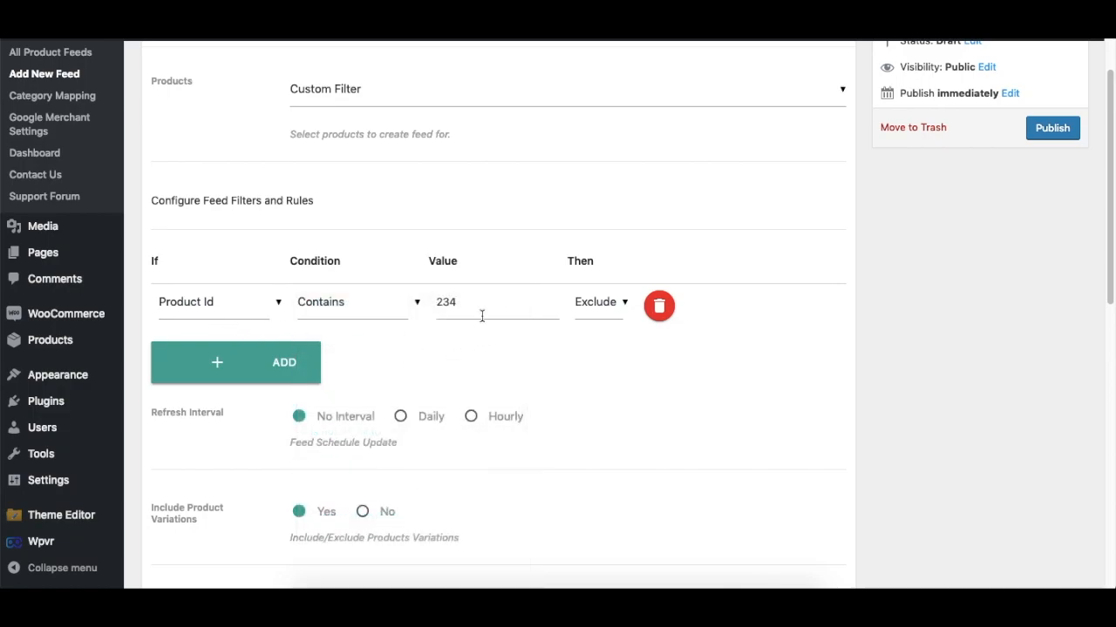
# - Try Include Only as the rule's outcome for value 234, and return it to Exclude
pyautogui.moveTo(438, 302); pyautogui.dragTo(463, 304)
pyautogui.click(610, 306)
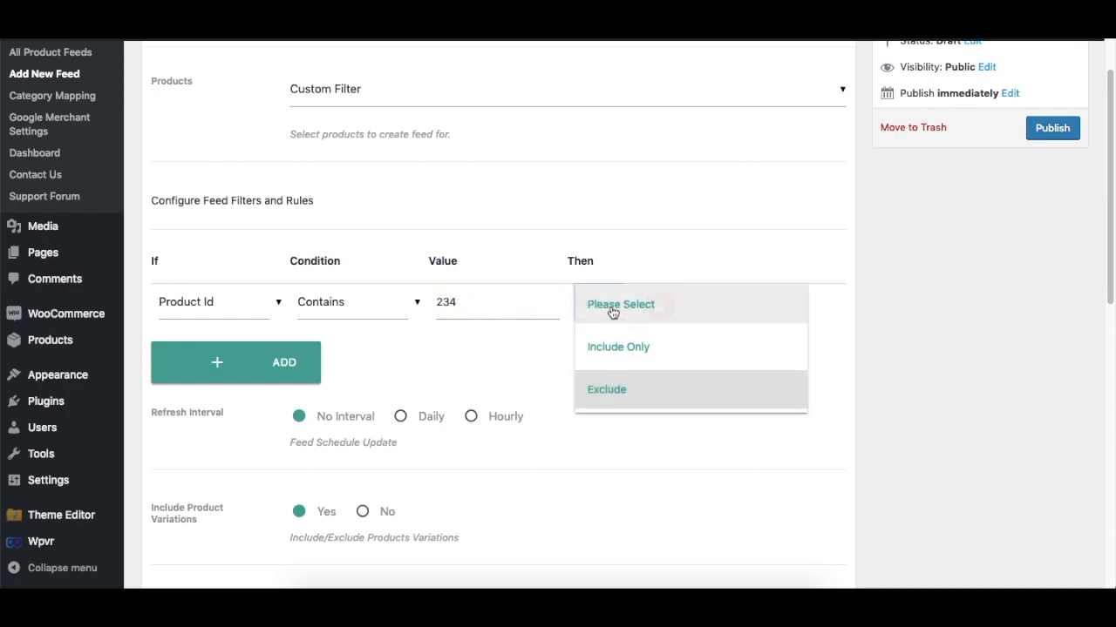
pyautogui.click(623, 353)
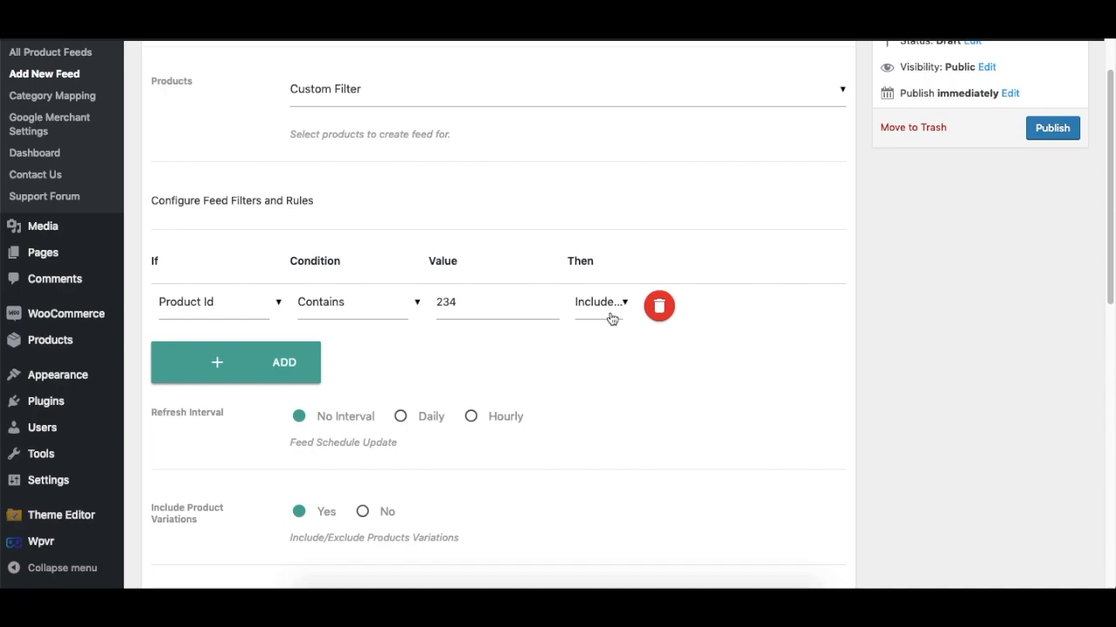
pyautogui.click(610, 319)
pyautogui.click(620, 392)
pyautogui.moveTo(458, 302)
pyautogui.mouseDown()
pyautogui.moveTo(436, 301)
pyautogui.moveTo(459, 303)
pyautogui.mouseUp()
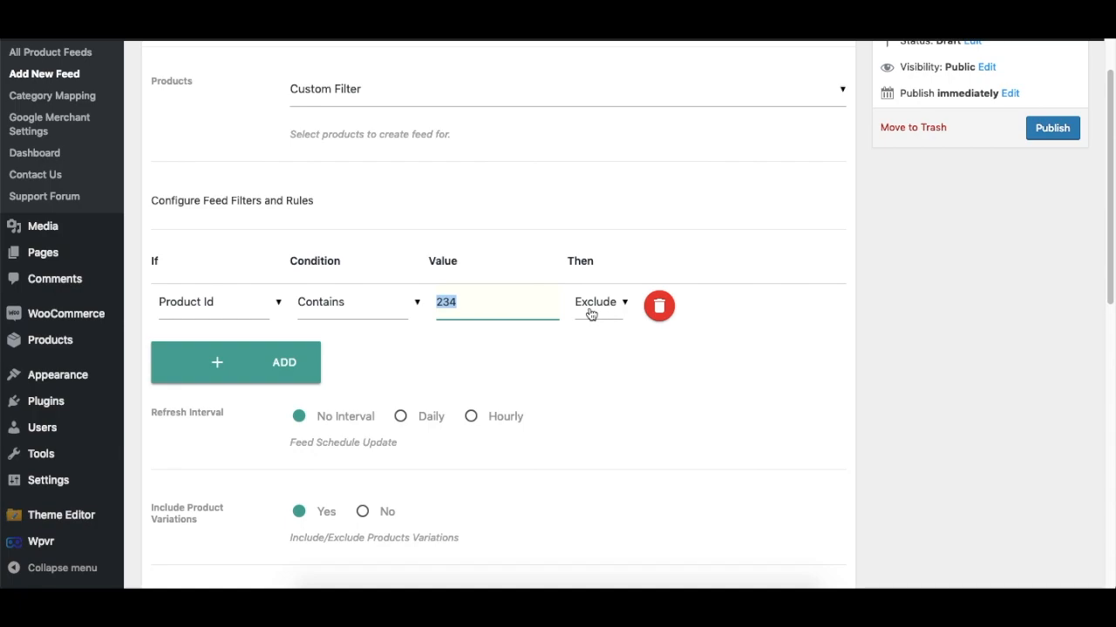
pyautogui.click(498, 304)
# - Change the rule to check Product Title with the value t-shirt, and choose Exclude as its outcome
pyautogui.click(255, 305)
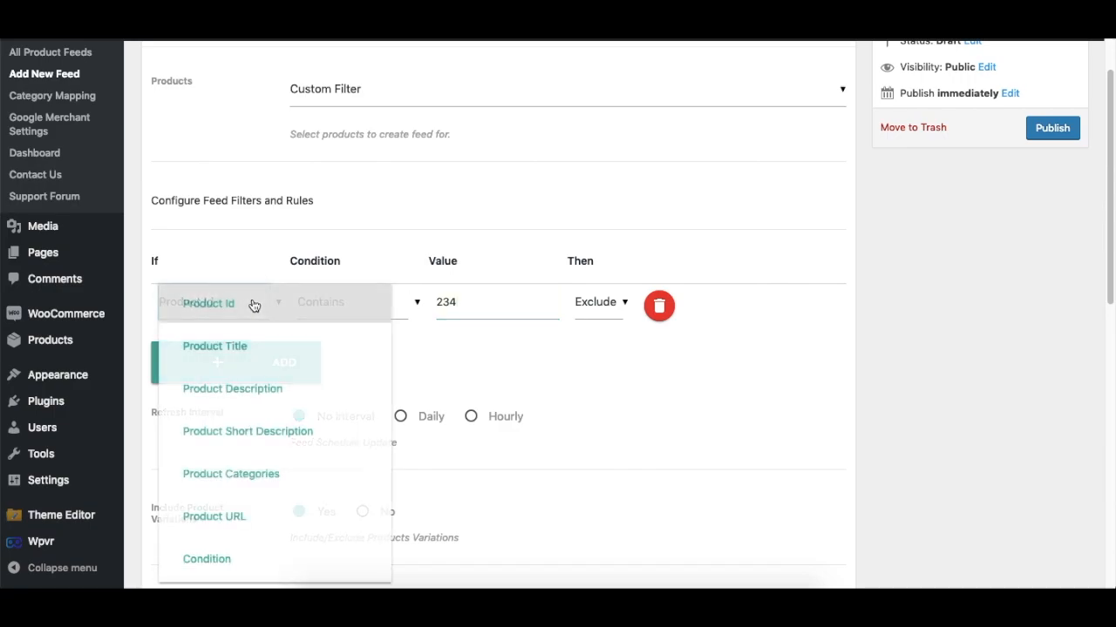
pyautogui.click(272, 356)
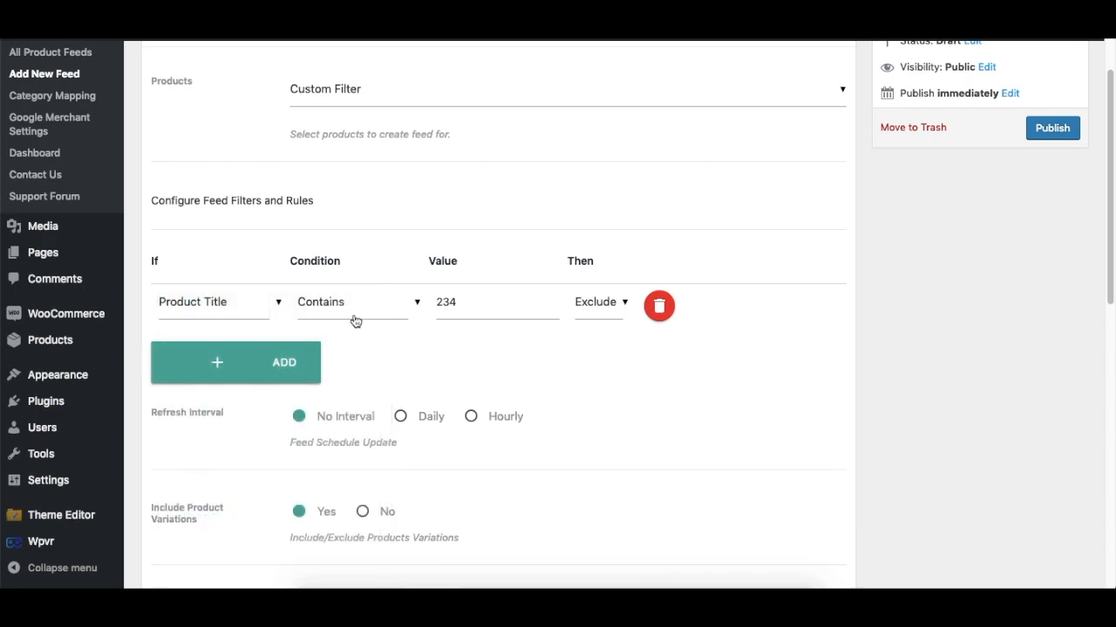
pyautogui.doubleClick(471, 303)
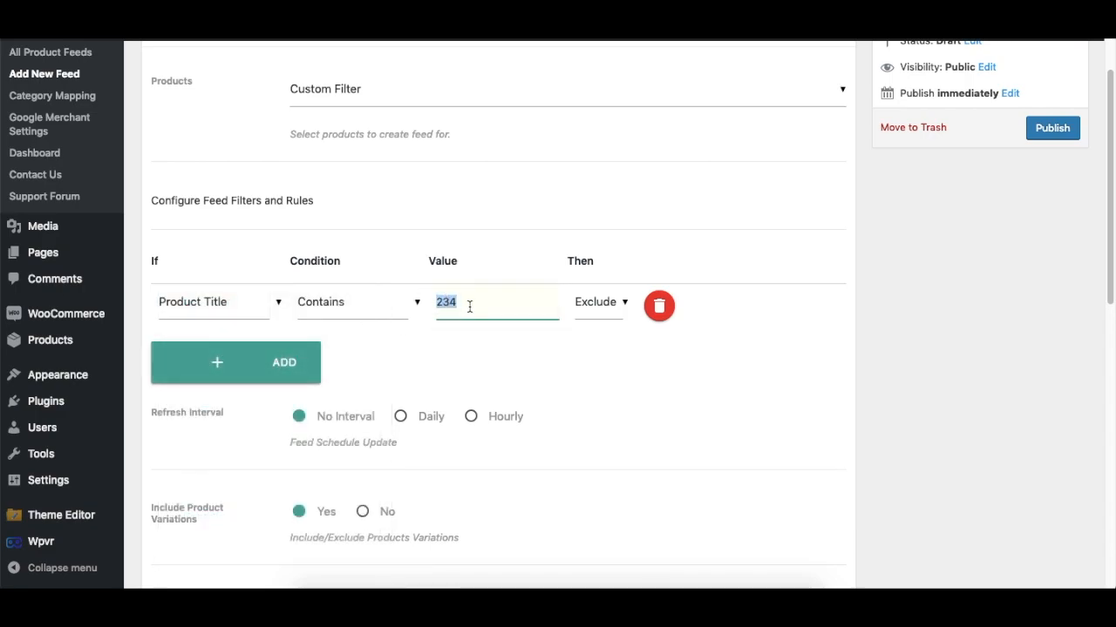
pyautogui.write('t-shirs')
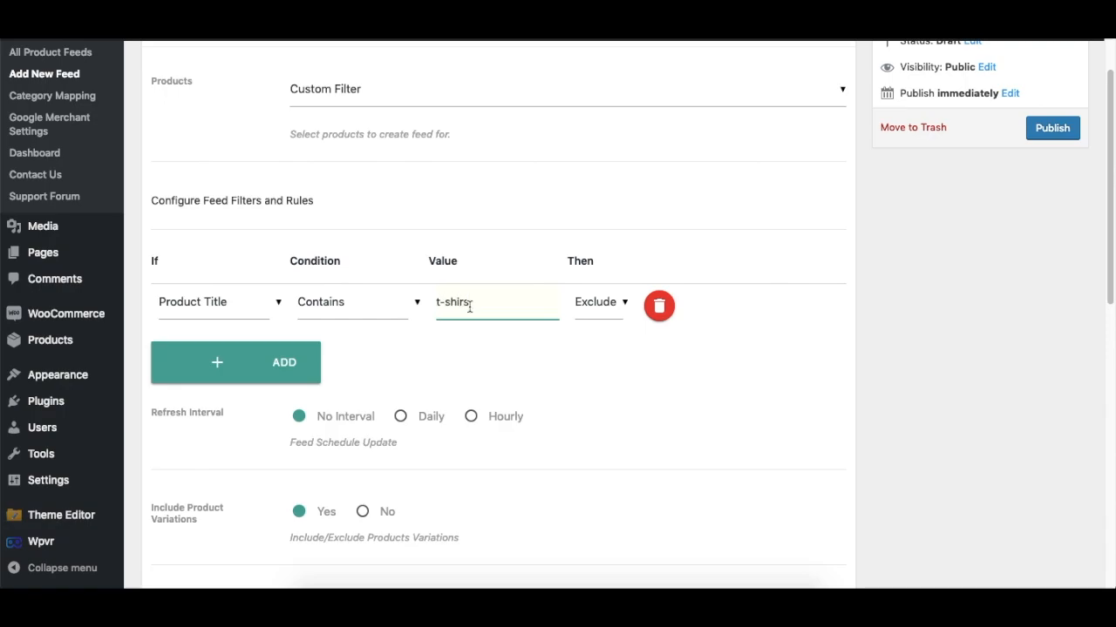
pyautogui.press('BackSpace')
pyautogui.write('t')
pyautogui.click(589, 305)
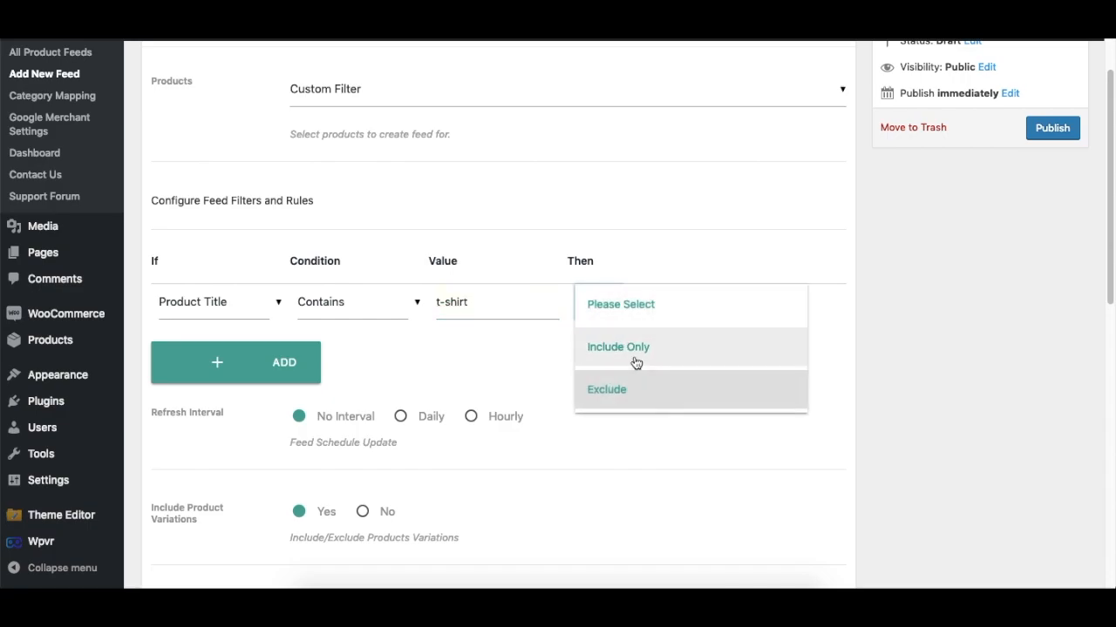
pyautogui.click(642, 394)
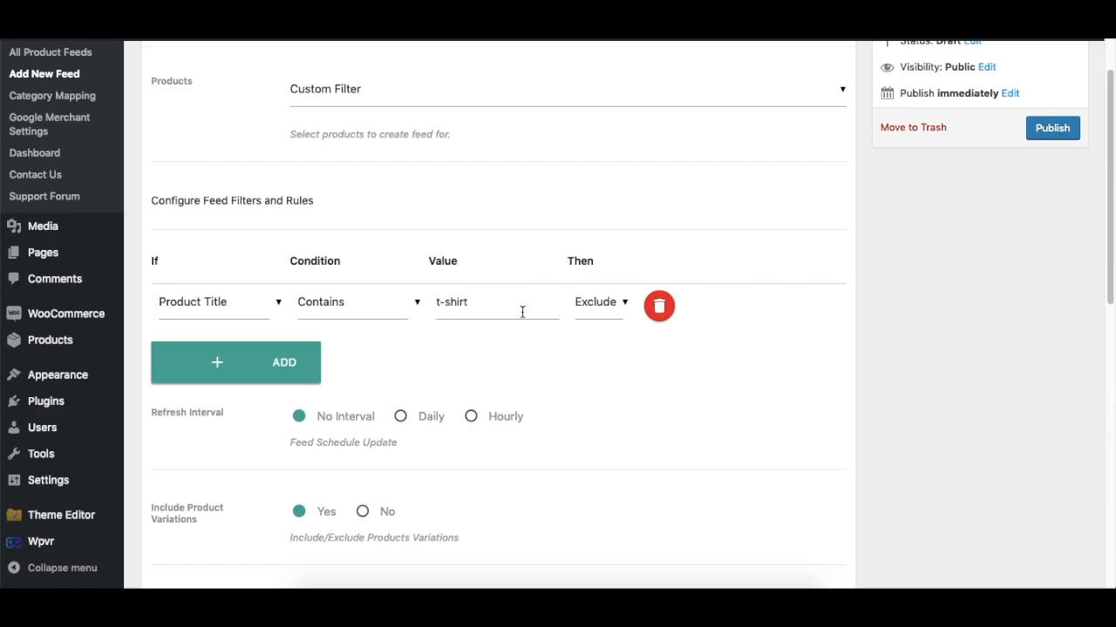
# - Examine the Feed Configuration section, including the merchant type, file format and feed attribute settings
pyautogui.scroll(1, 528, 317)
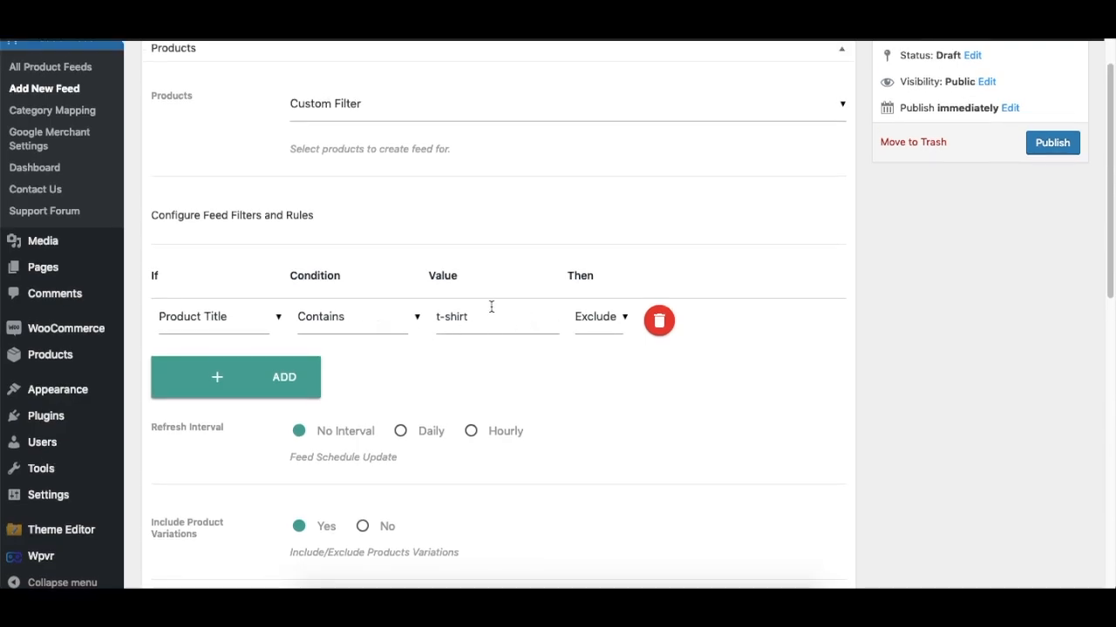
pyautogui.scroll(1, 490, 307)
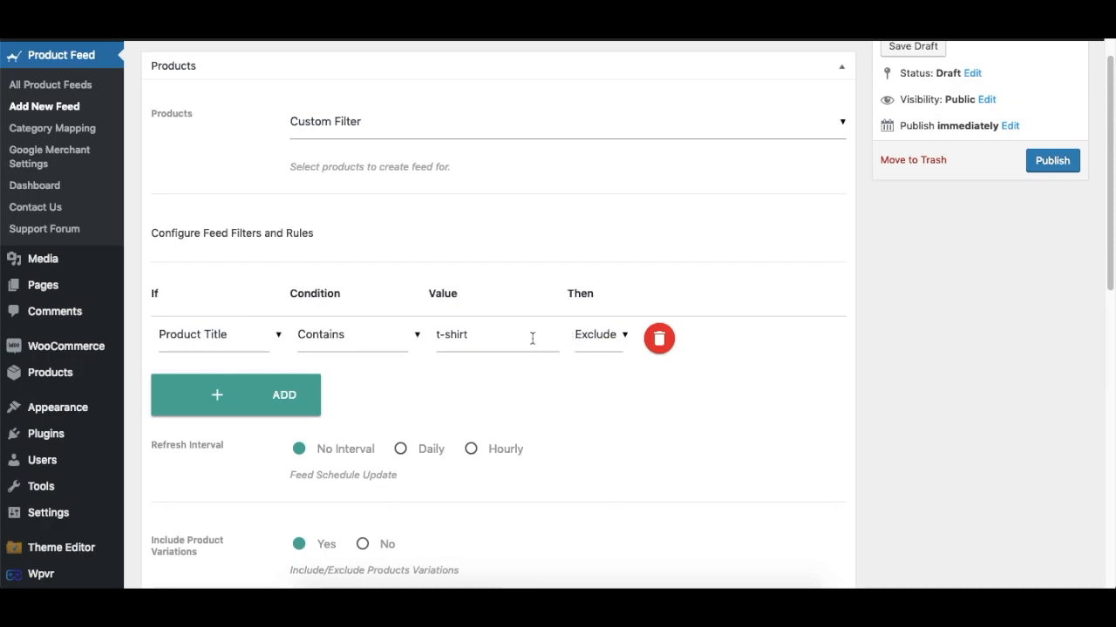
pyautogui.scroll(-7, 565, 360)
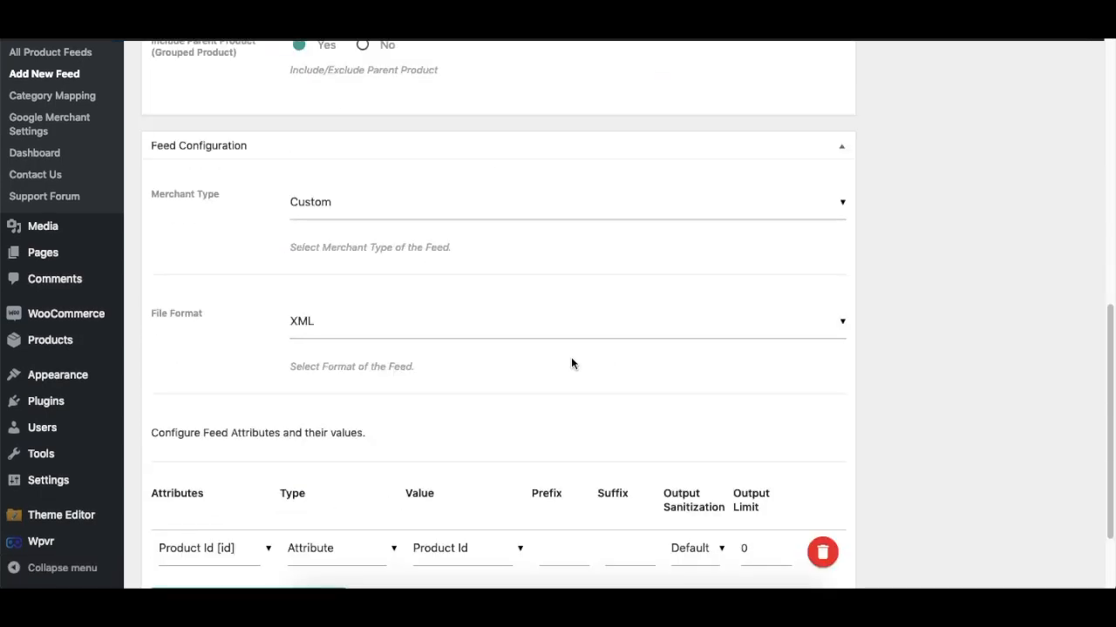
pyautogui.scroll(-2, 572, 358)
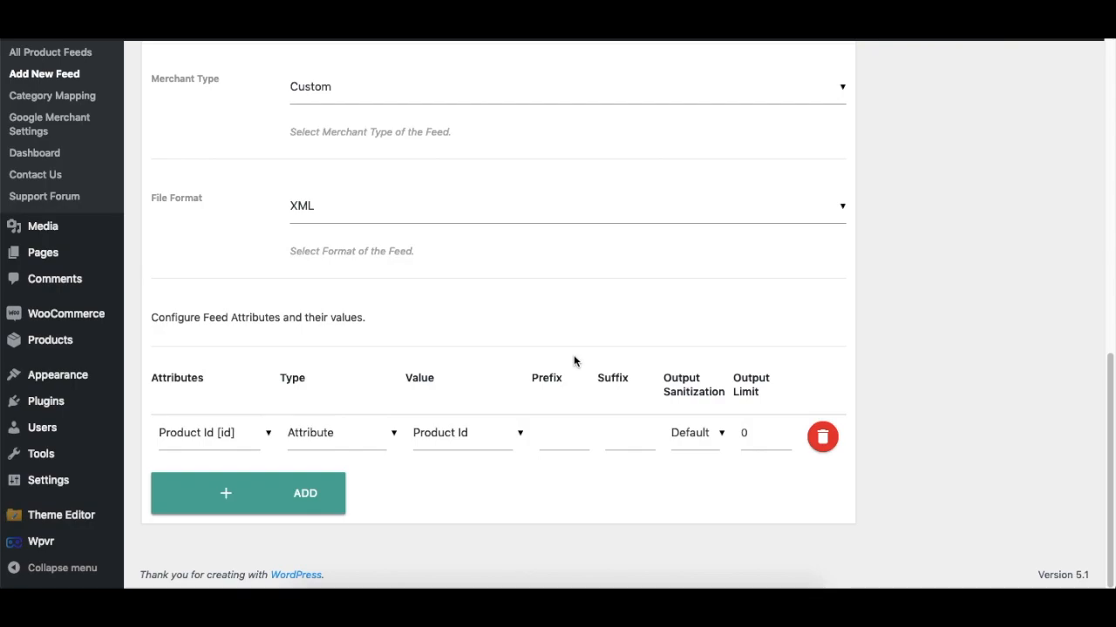
pyautogui.scroll(1, 557, 350)
pyautogui.scroll(2, 556, 349)
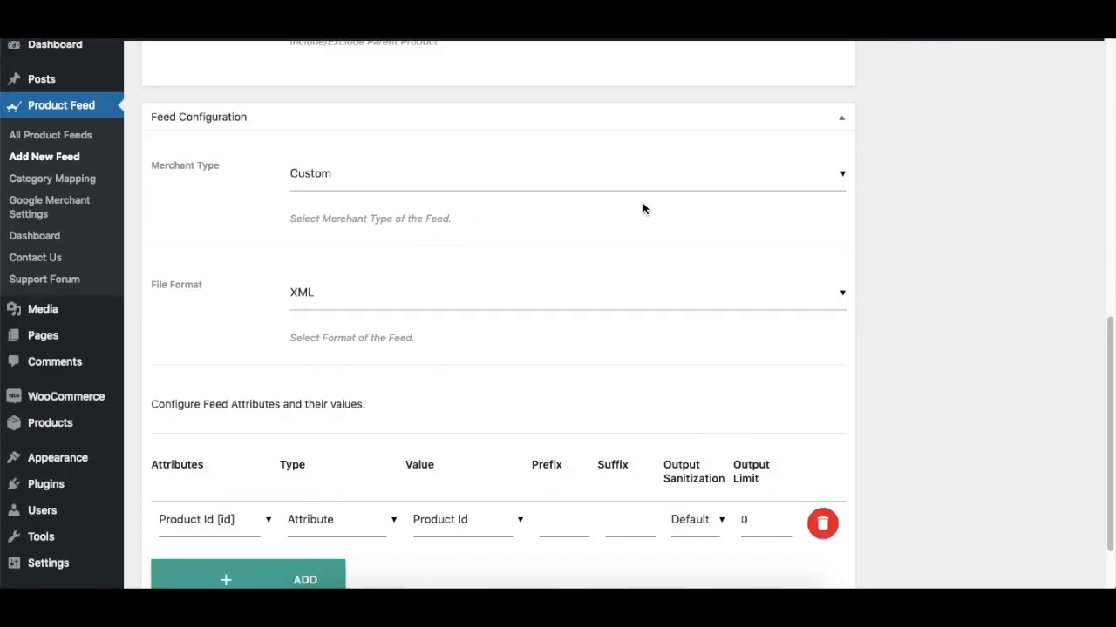
pyautogui.scroll(1, 643, 207)
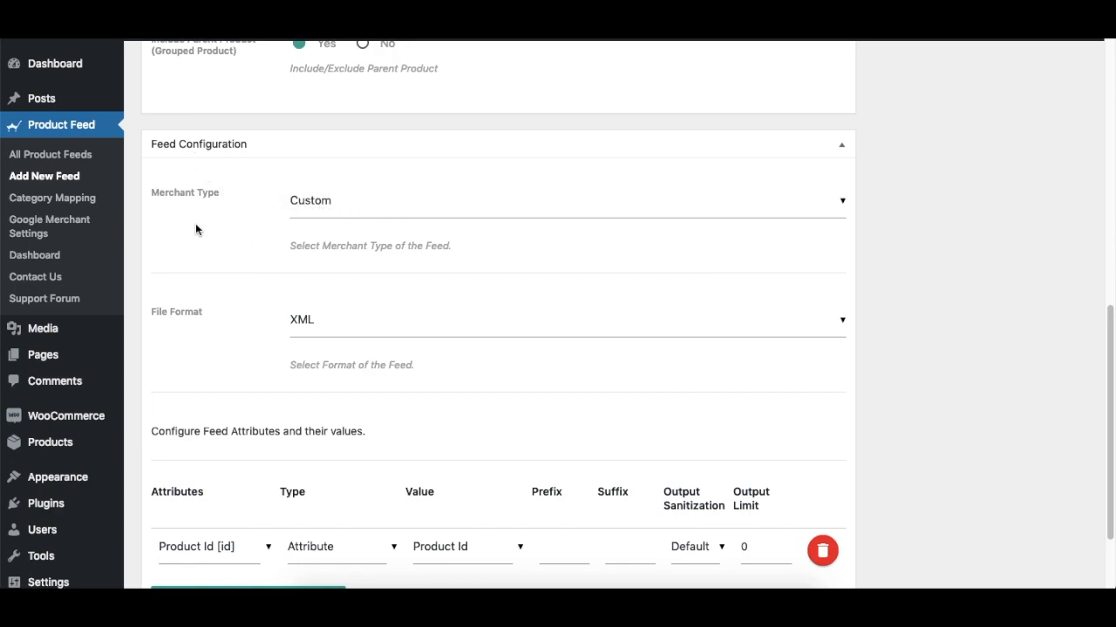
pyautogui.scroll(-3, 484, 365)
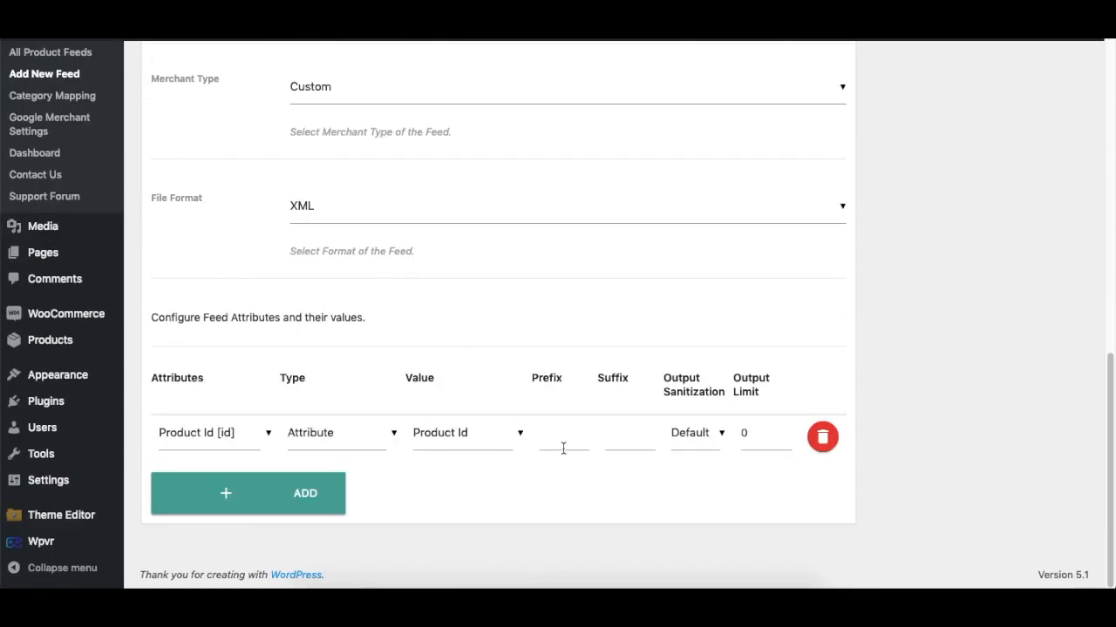
# - Browse the available merchant types for the feed and choose Custom
pyautogui.scroll(5, 558, 366)
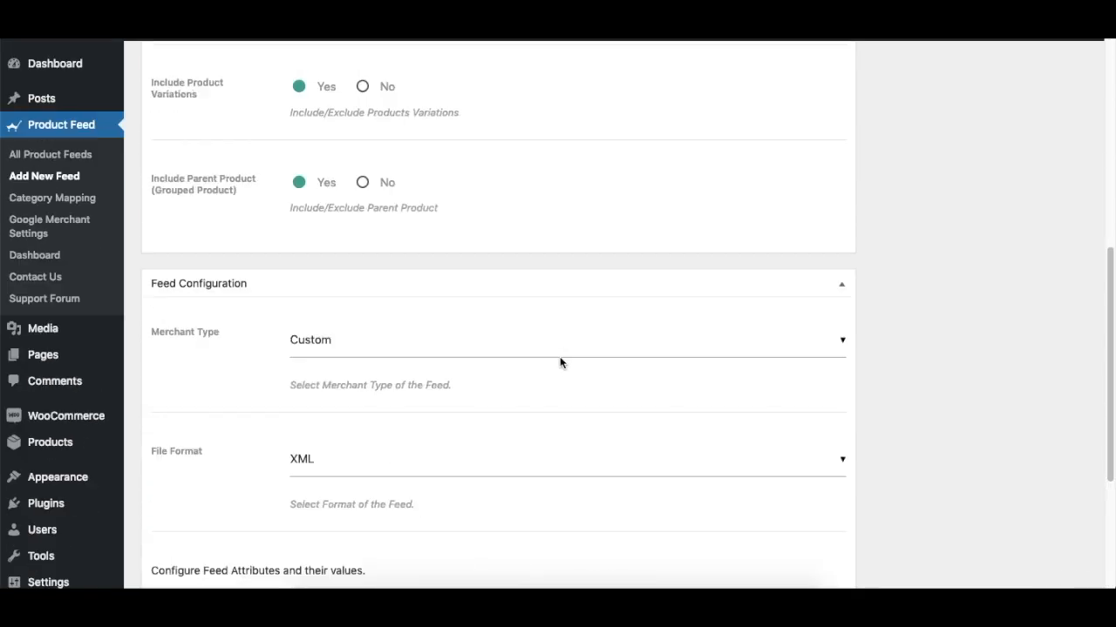
pyautogui.click(507, 355)
pyautogui.scroll(-3, 503, 386)
pyautogui.scroll(3, 488, 379)
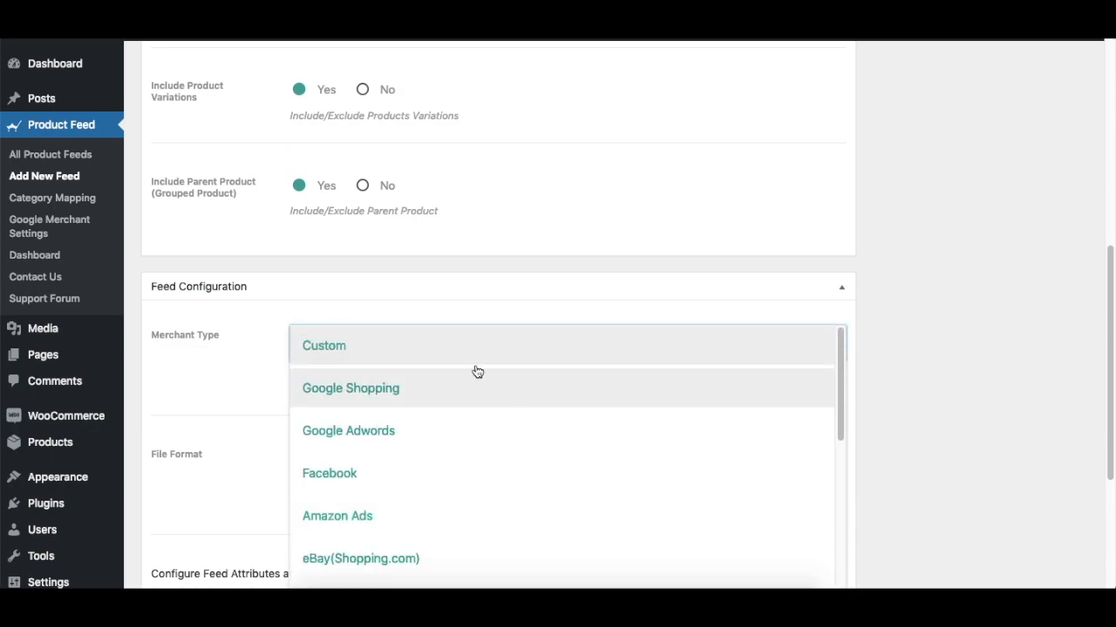
pyautogui.click(444, 343)
pyautogui.scroll(-5, 468, 346)
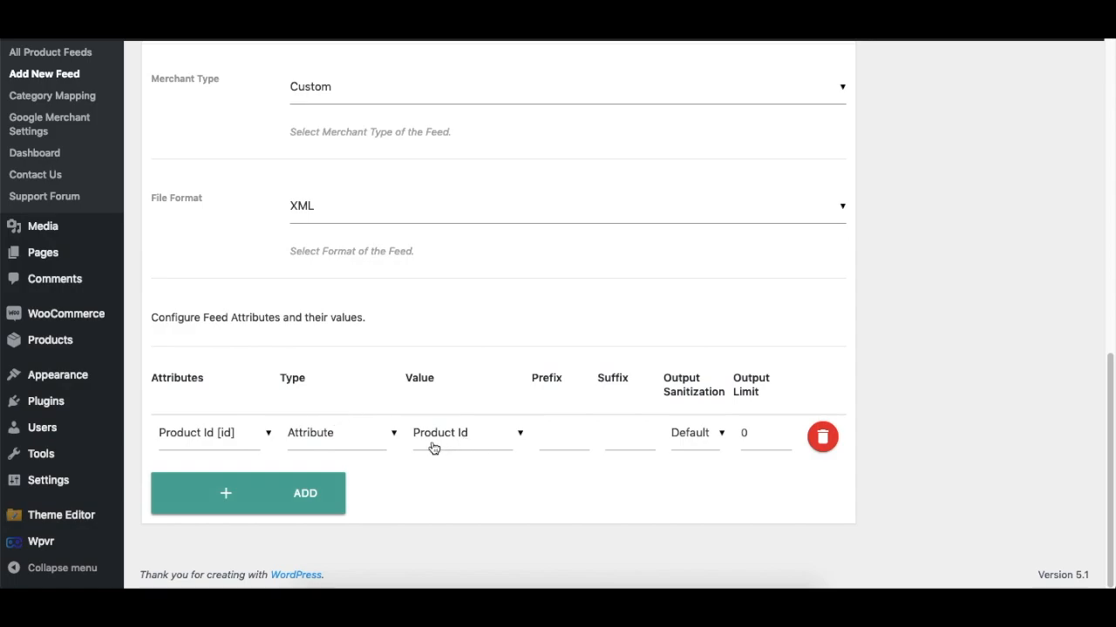
# - Check which file formats the Custom merchant type offers, and close the list without choosing another one
pyautogui.scroll(1, 541, 427)
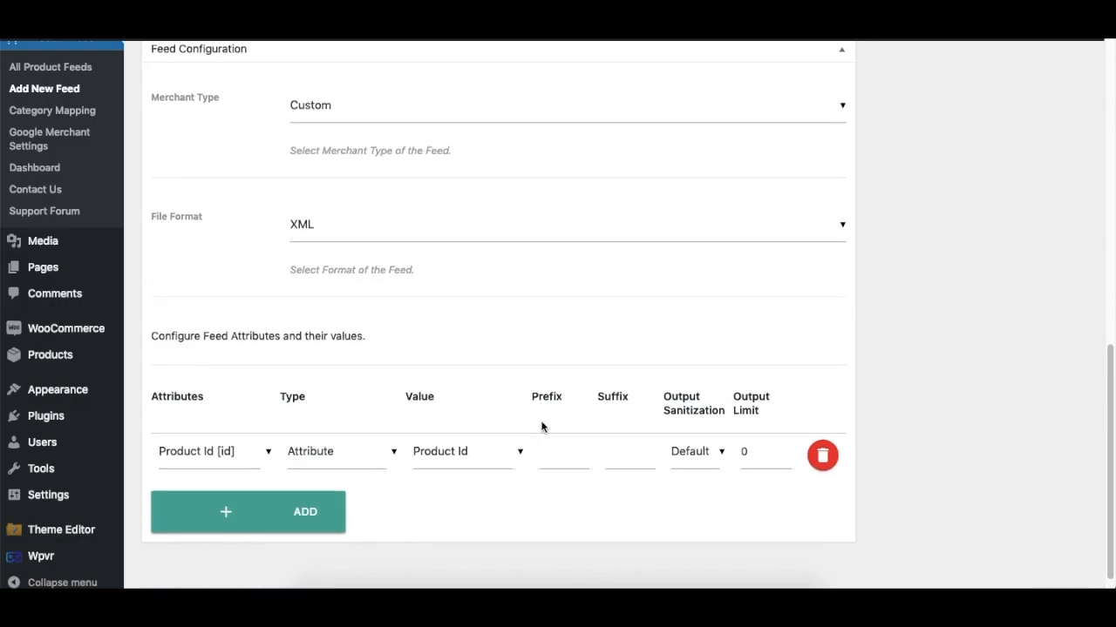
pyautogui.scroll(1, 533, 423)
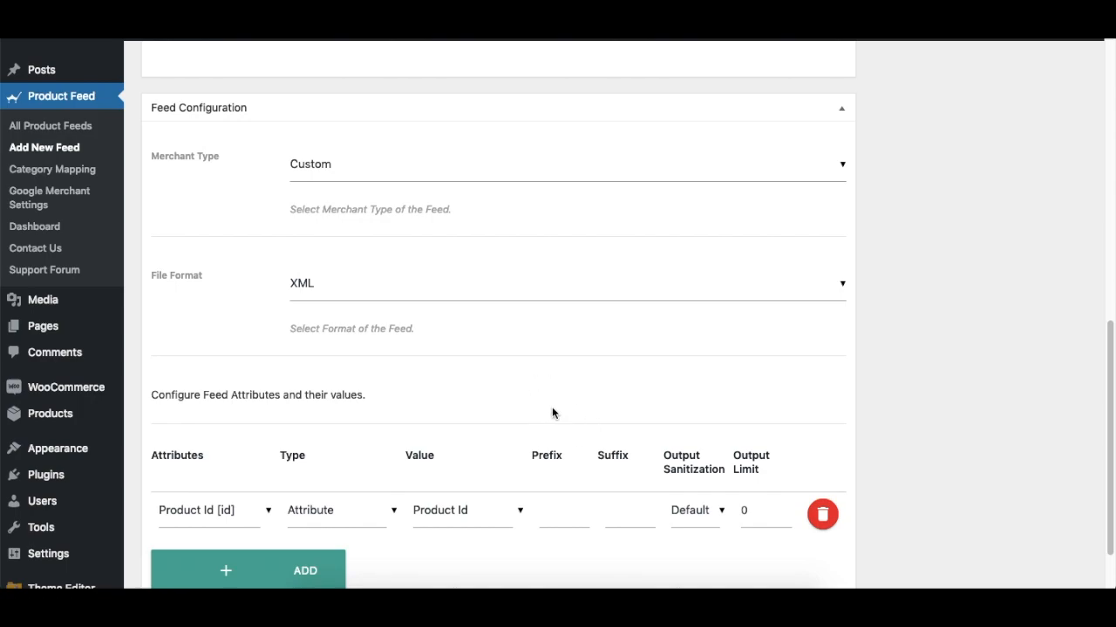
pyautogui.moveTo(149, 277); pyautogui.dragTo(219, 279)
pyautogui.click(210, 301)
pyautogui.click(409, 292)
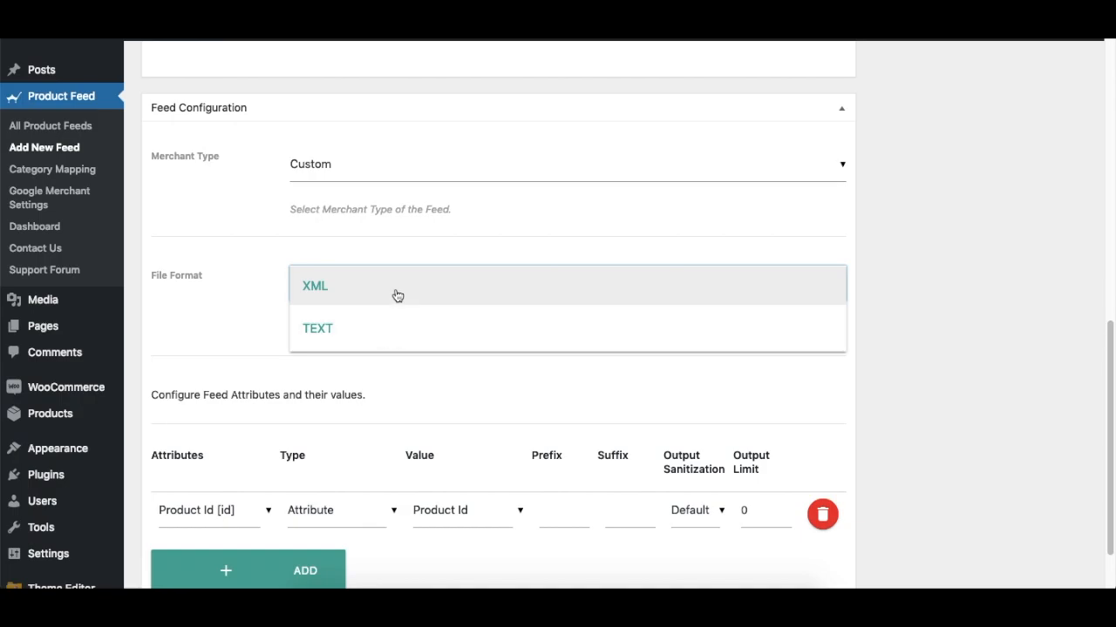
pyautogui.click(214, 357)
pyautogui.scroll(-2, 356, 396)
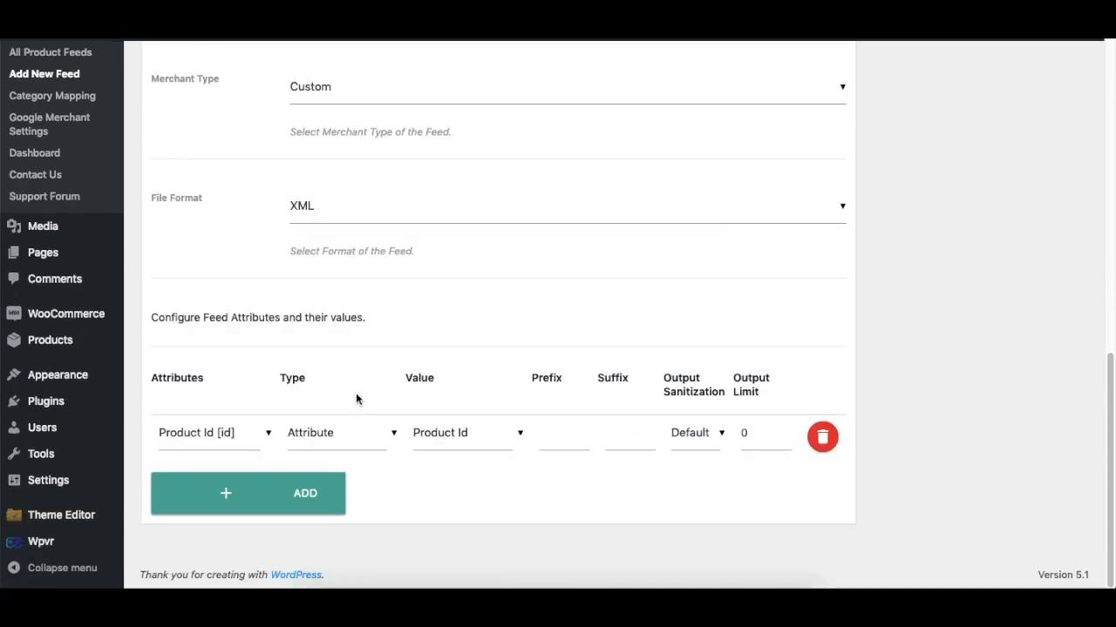